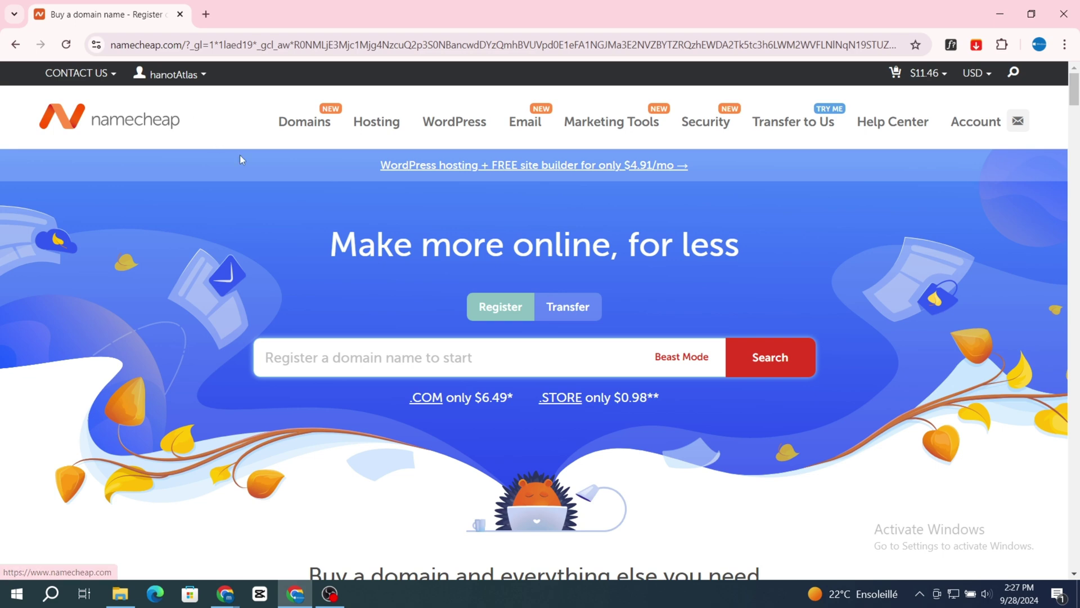
In a new tab, search for 'google search console' and open the Google Search Console result.
left_click(206, 14)
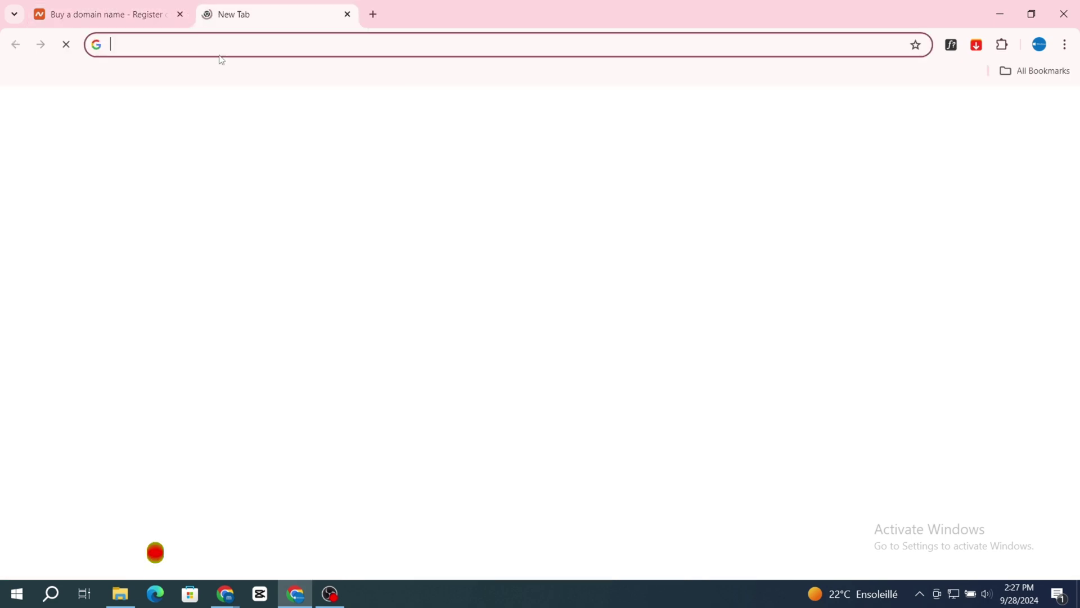
left_click(208, 41)
key("Down")
key("Return")
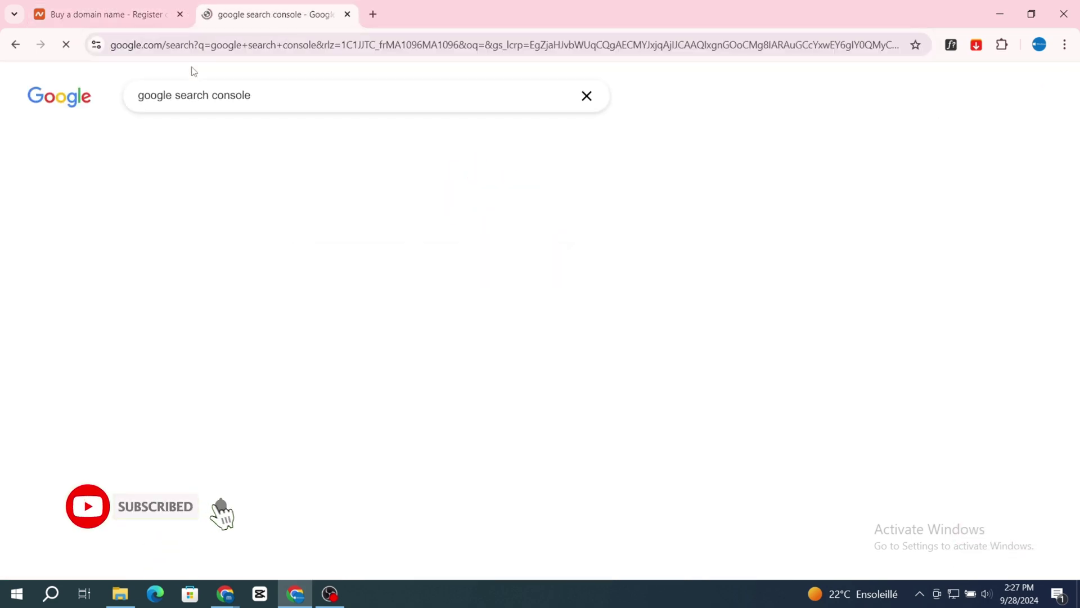
scroll(220, 213, "down", 5)
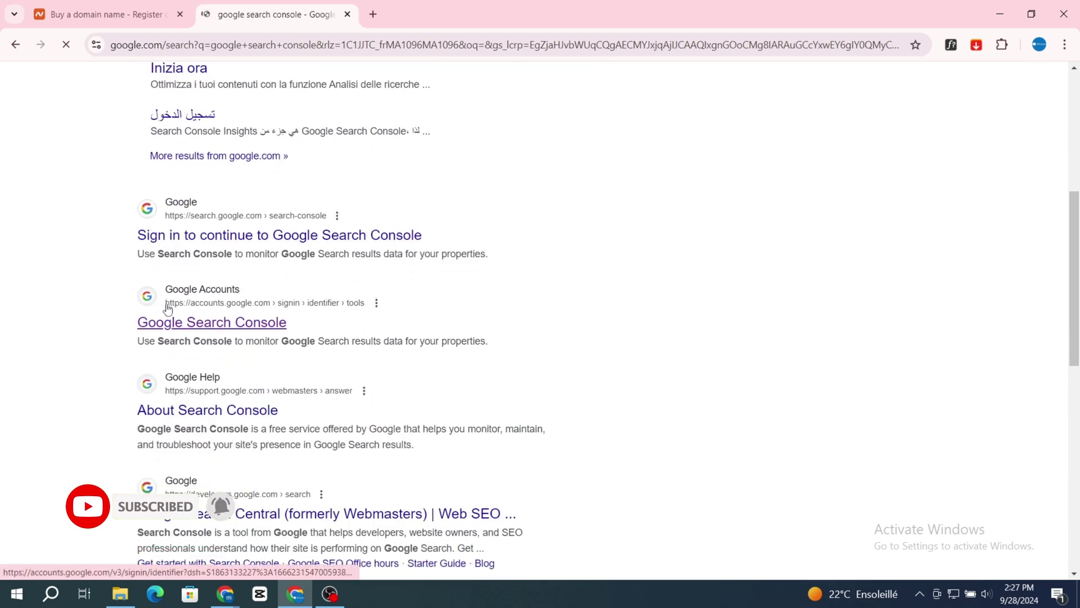
left_click(179, 322)
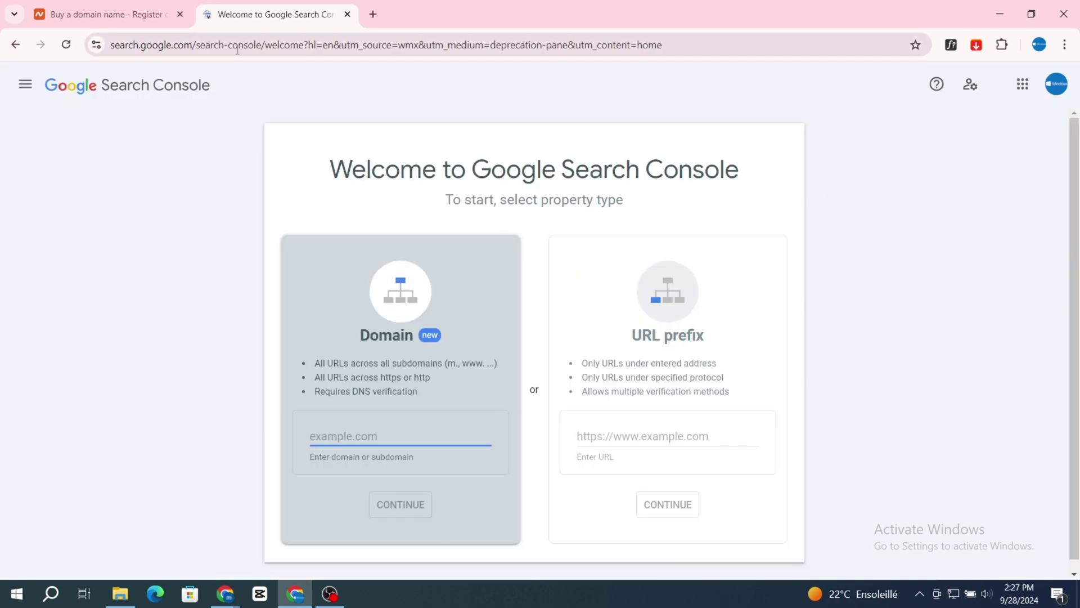
Choose + Add property from Search Console's property list, then return to the Namecheap tab.
left_click(26, 84)
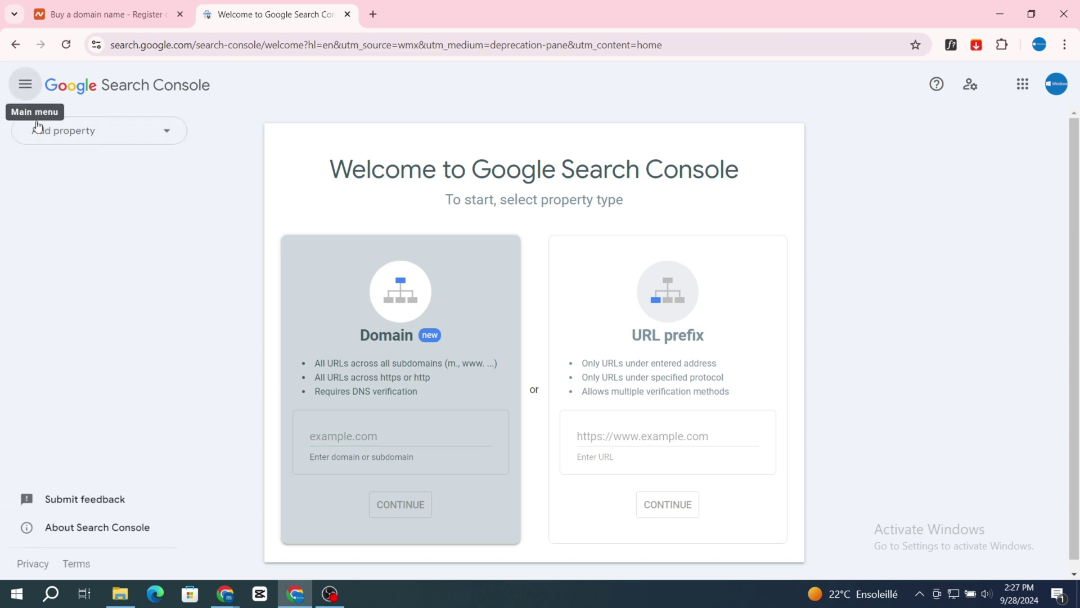
left_click(49, 135)
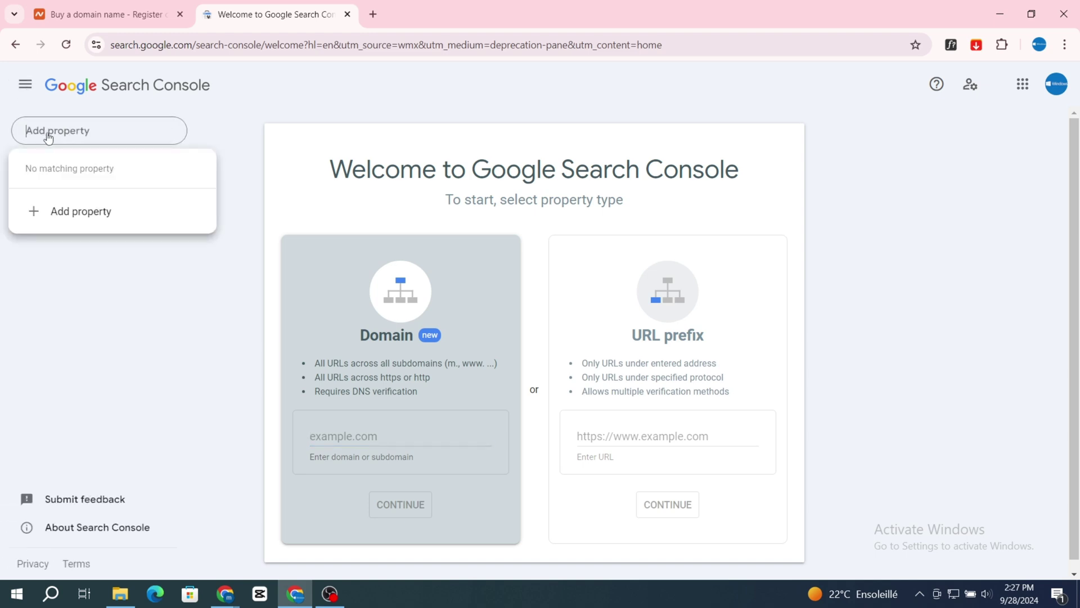
left_click(72, 213)
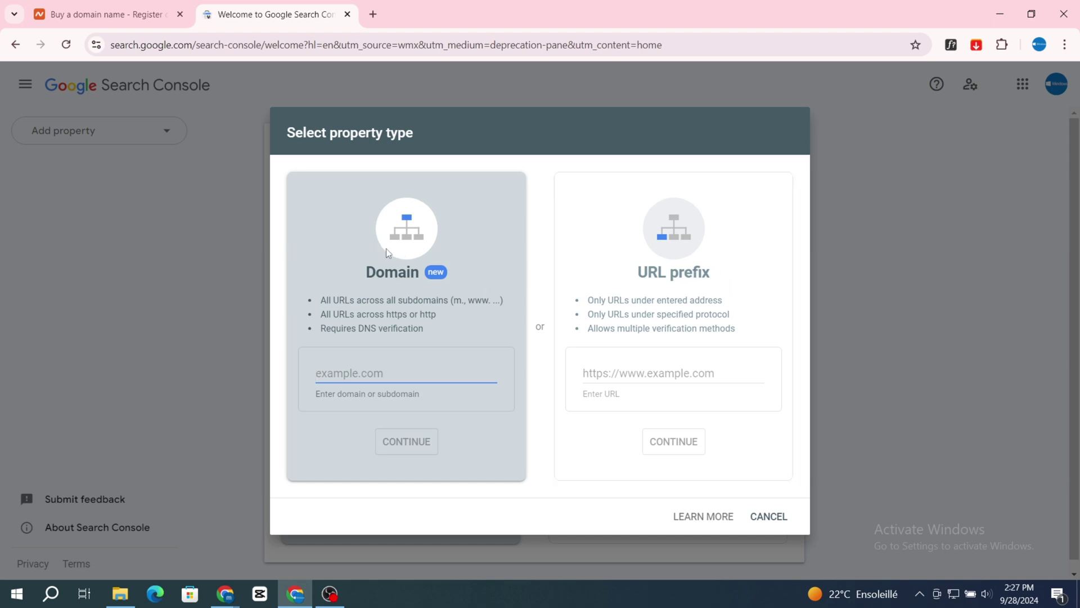
left_click(99, 9)
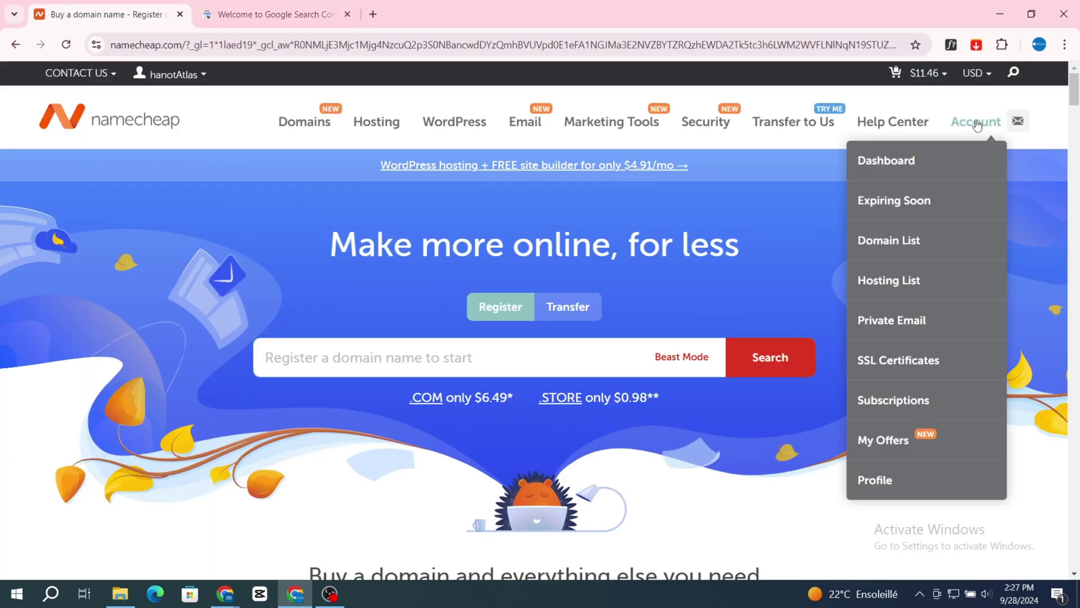
From the Namecheap dashboard, open hanotatlas.store's management page and copy its name into Search Console's Domain field.
left_click(978, 124)
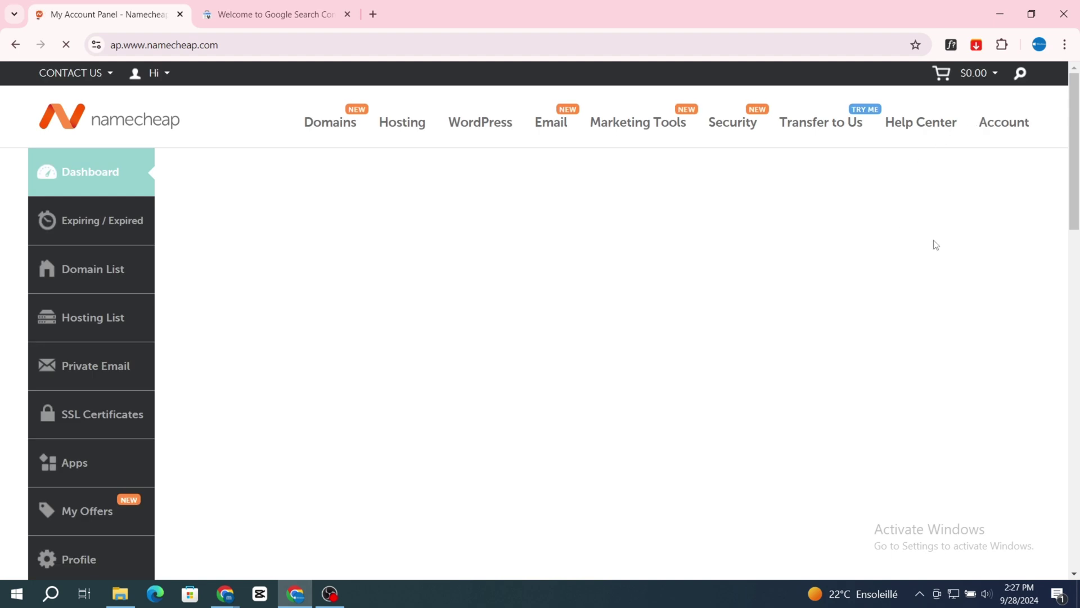
scroll(264, 278, "down", 2)
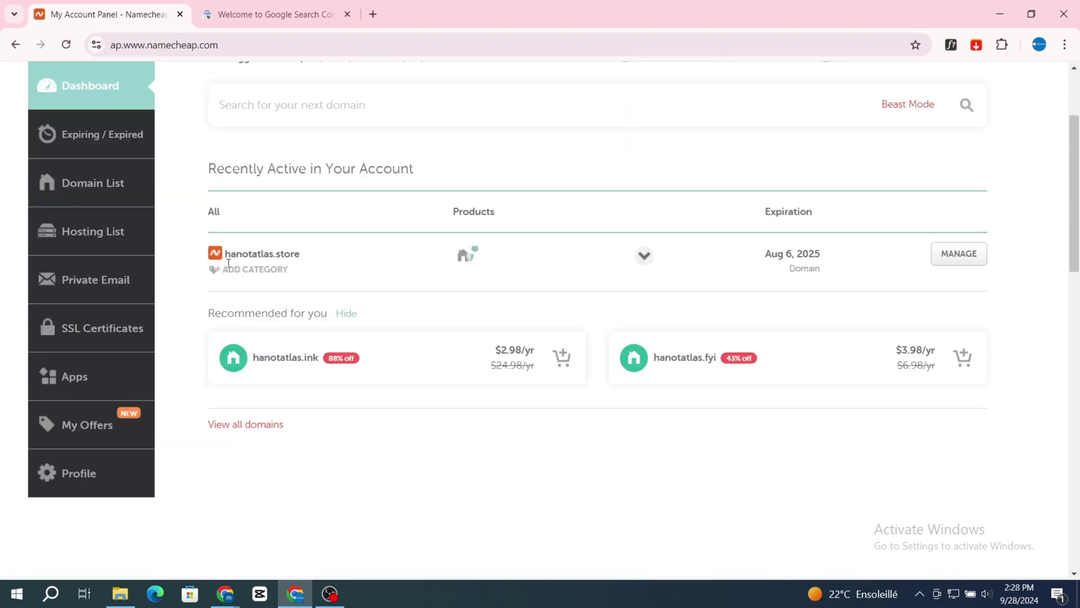
left_click(955, 255)
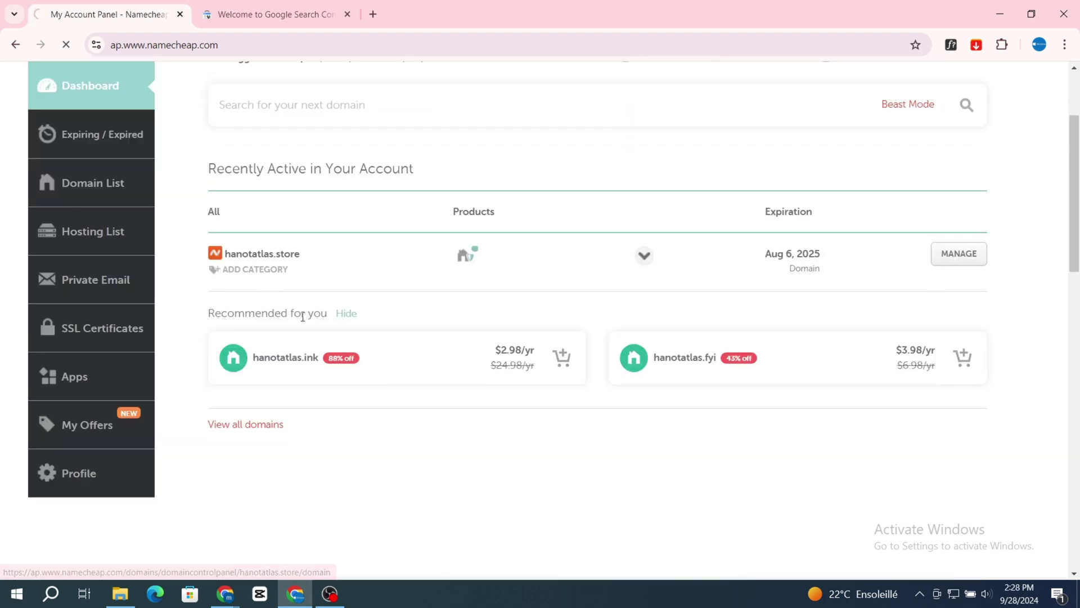
scroll(642, 280, "down", 1)
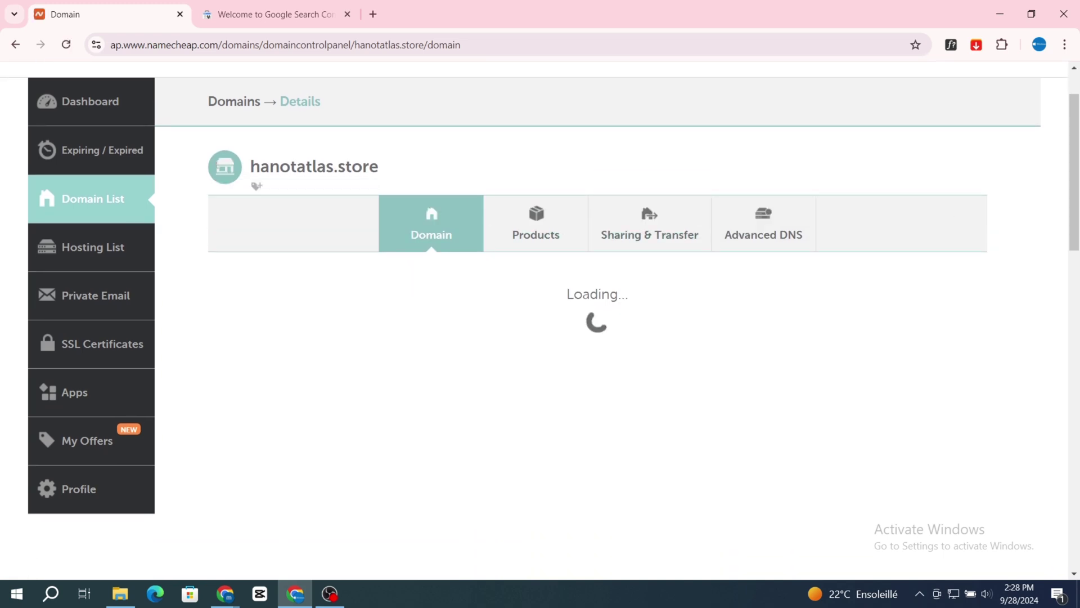
left_click_drag(252, 167, 405, 168)
key("ctrl+c")
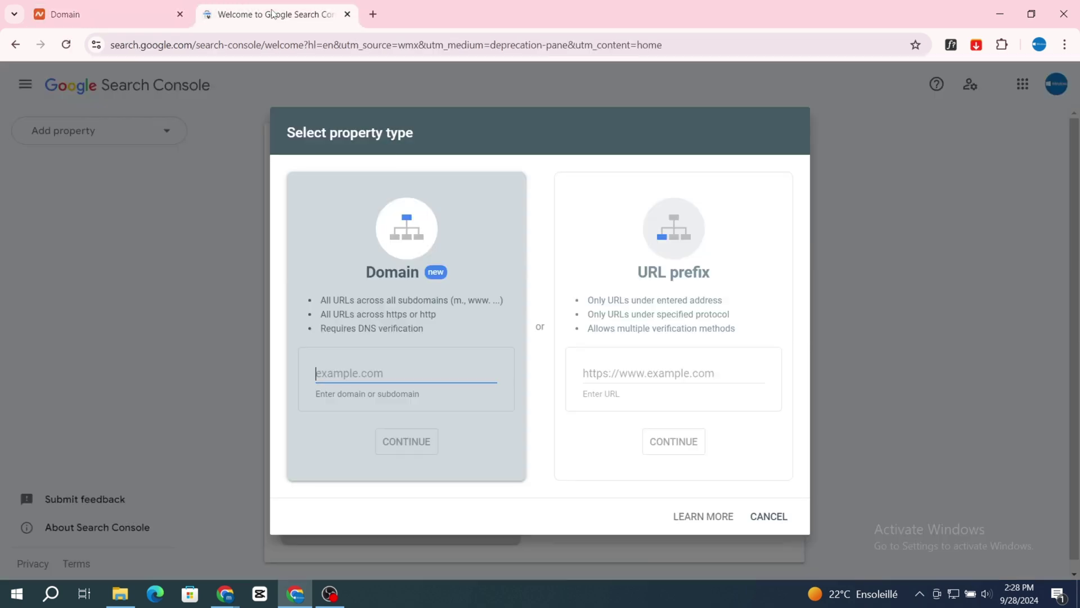
left_click(275, 14)
left_click(426, 376)
Submit hanotatlas.store as a Domain property and switch its DNS verification record type to CNAME.
key("ctrl+v")
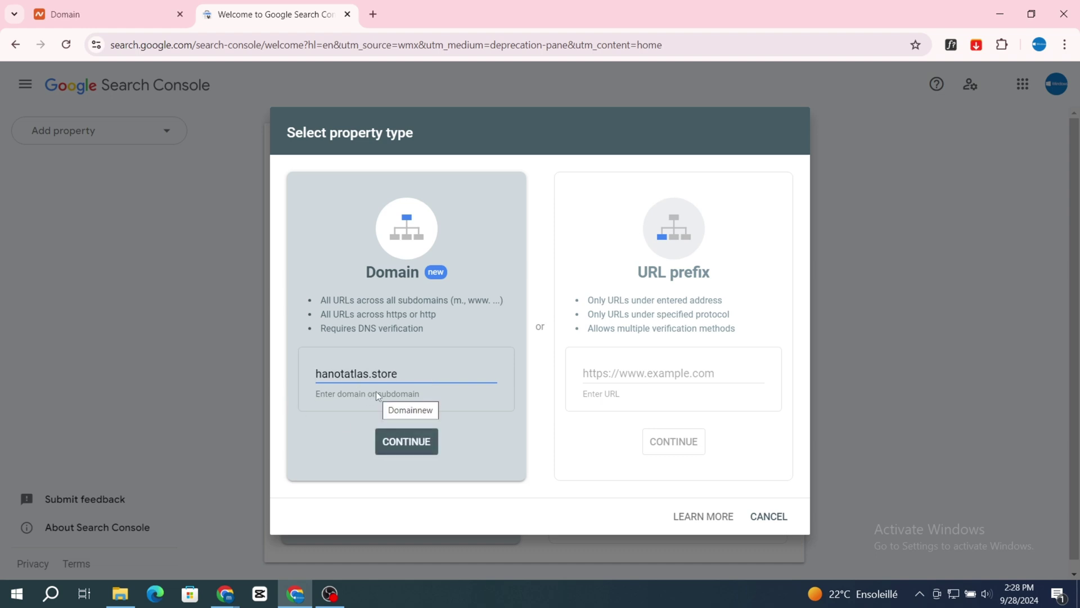
left_click(411, 446)
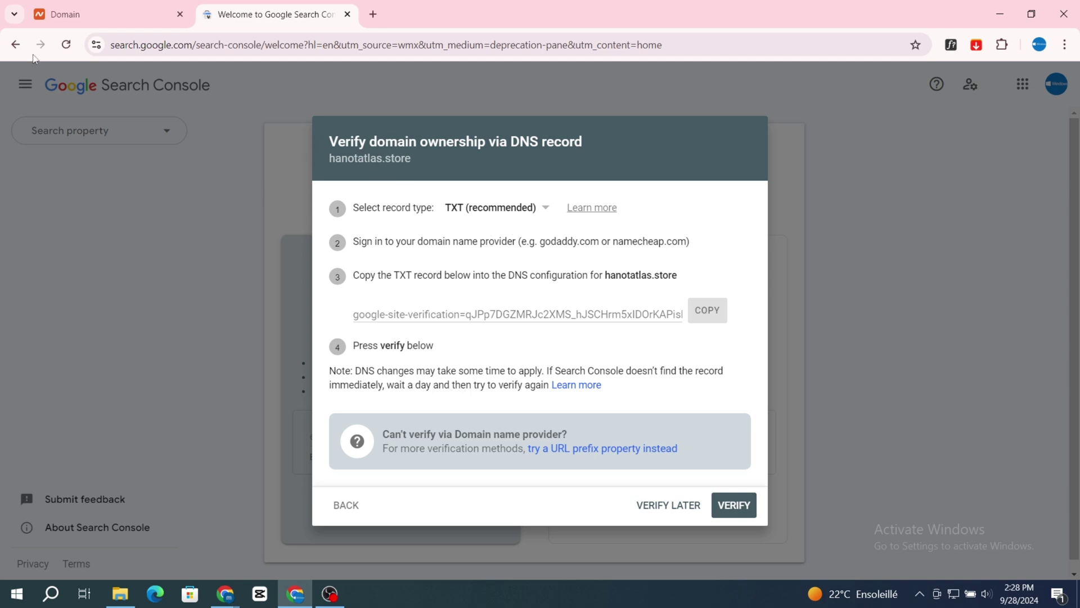
left_click(491, 217)
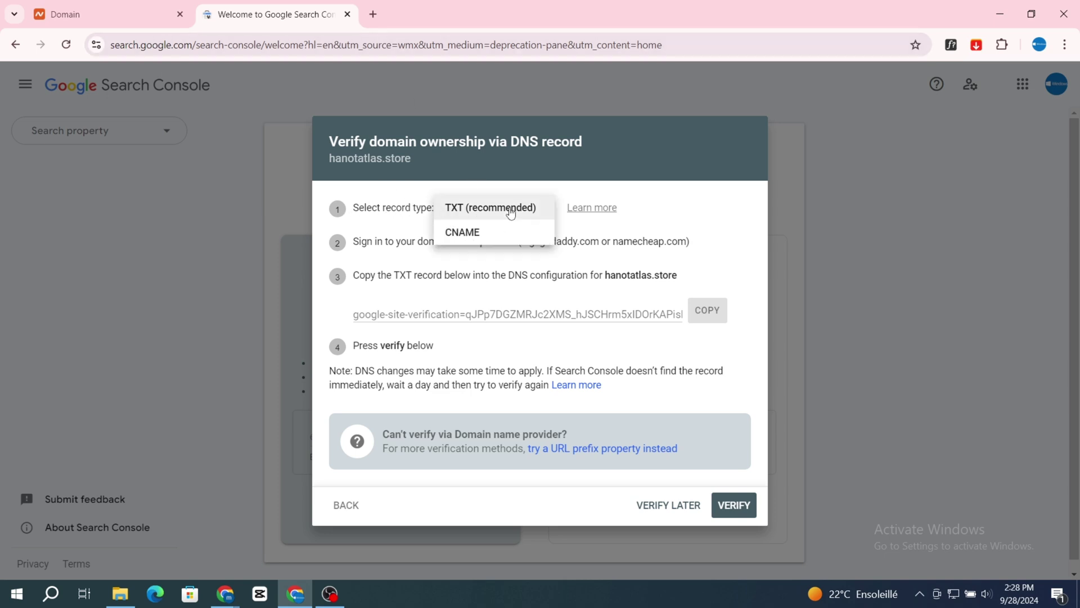
left_click(460, 234)
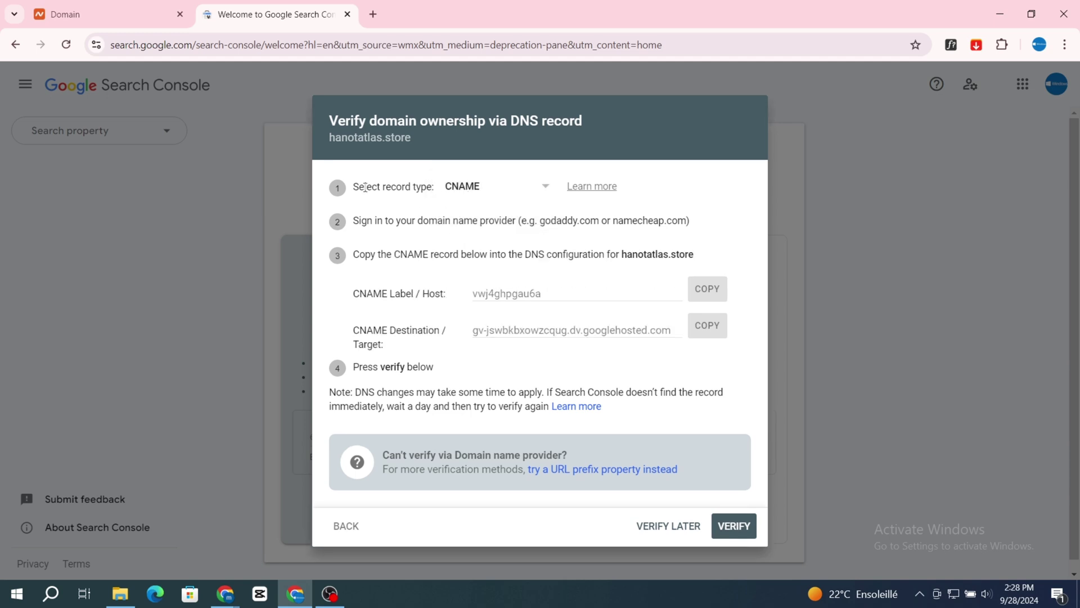
left_click(119, 14)
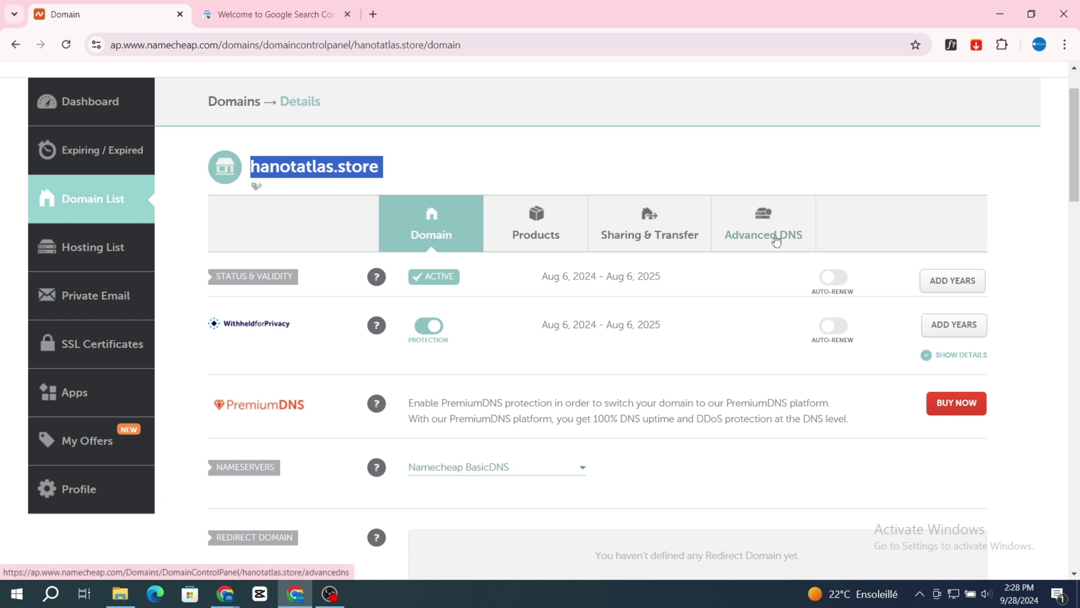
In hanotatlas.store's Advanced DNS, add a new Host Records row of type CNAME Record.
left_click(777, 241)
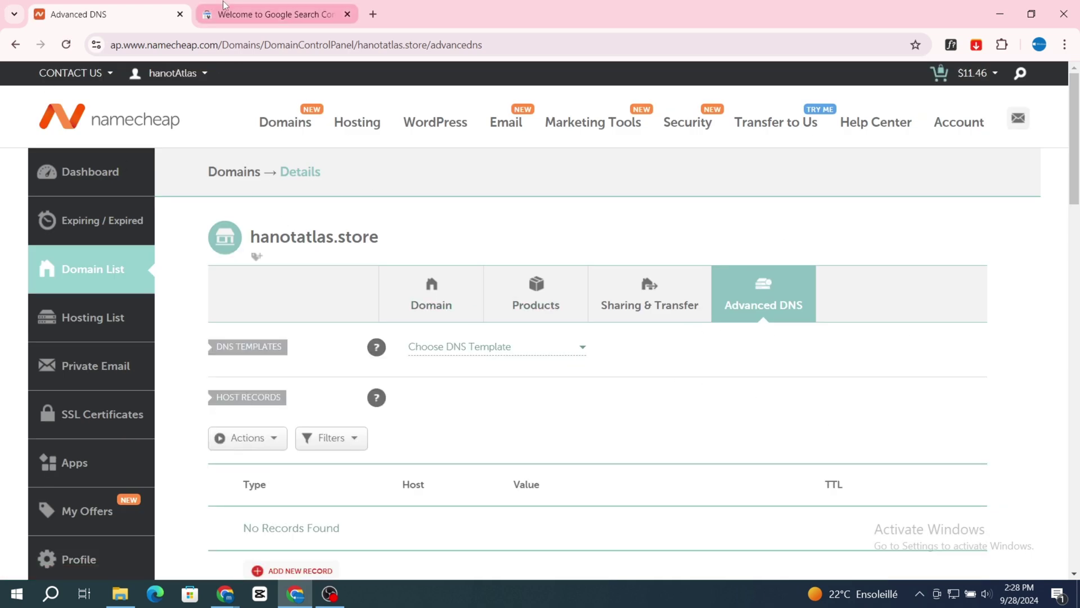
scroll(448, 355, "down", 3)
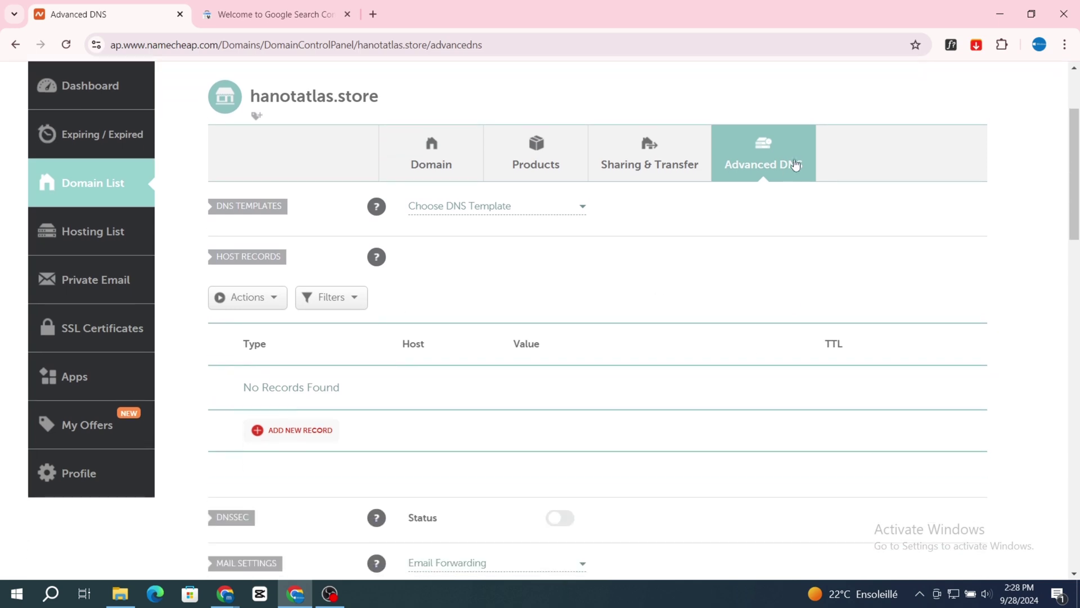
left_click(285, 438)
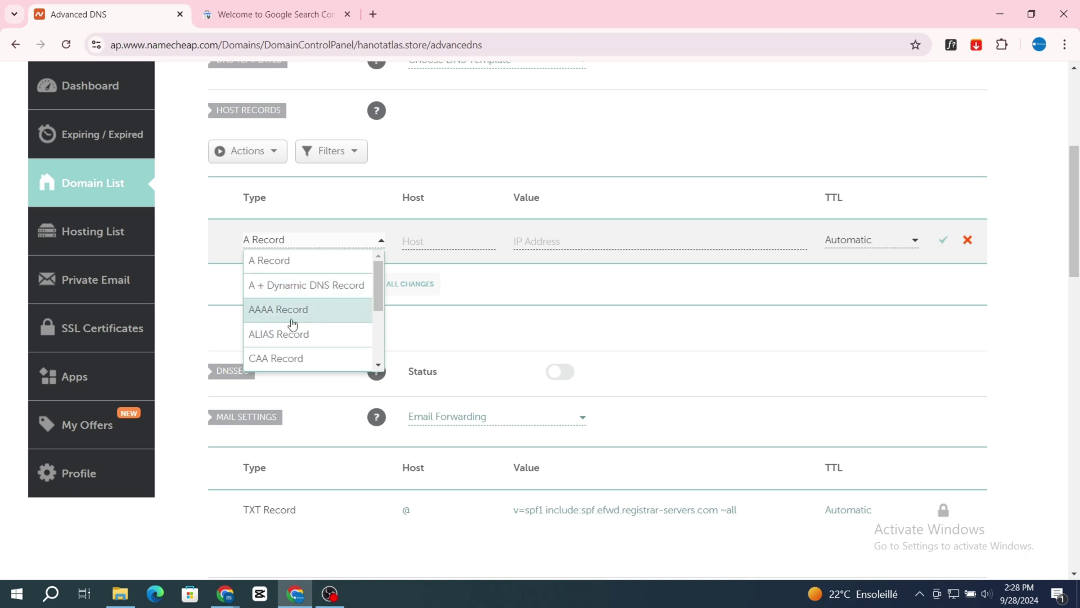
scroll(298, 320, "down", 3)
left_click(289, 269)
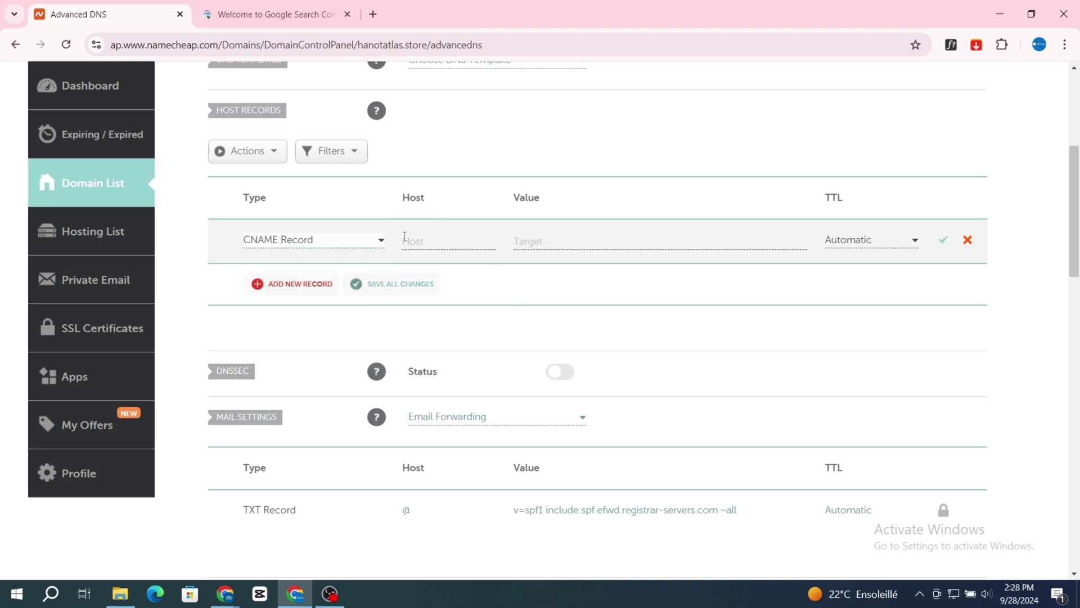
Copy Google's CNAME label vwj4ghpgau6a into the new record's Host field.
left_click(270, 15)
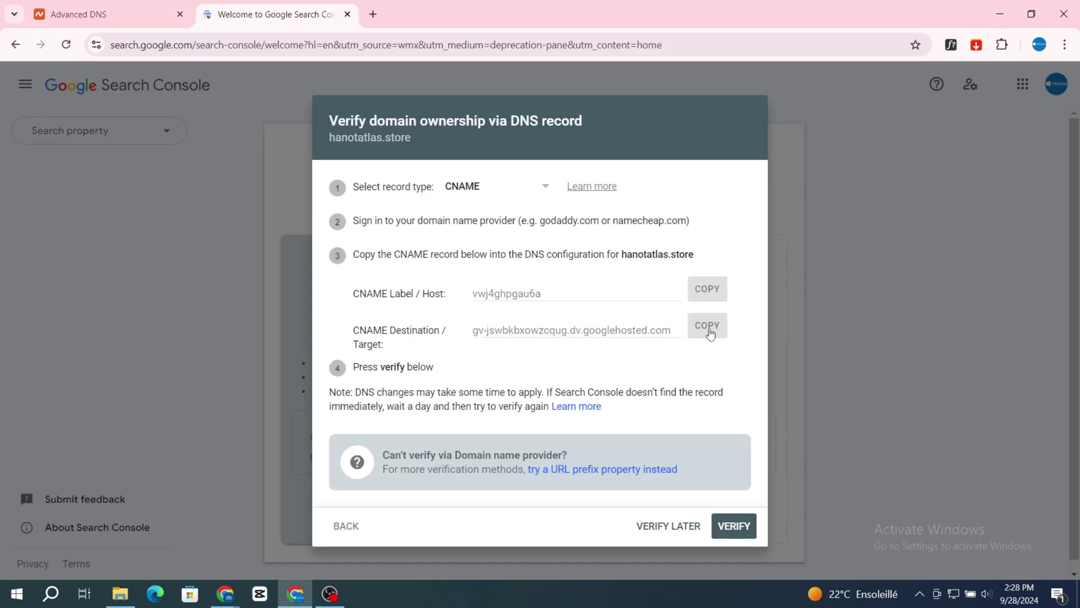
left_click(698, 296)
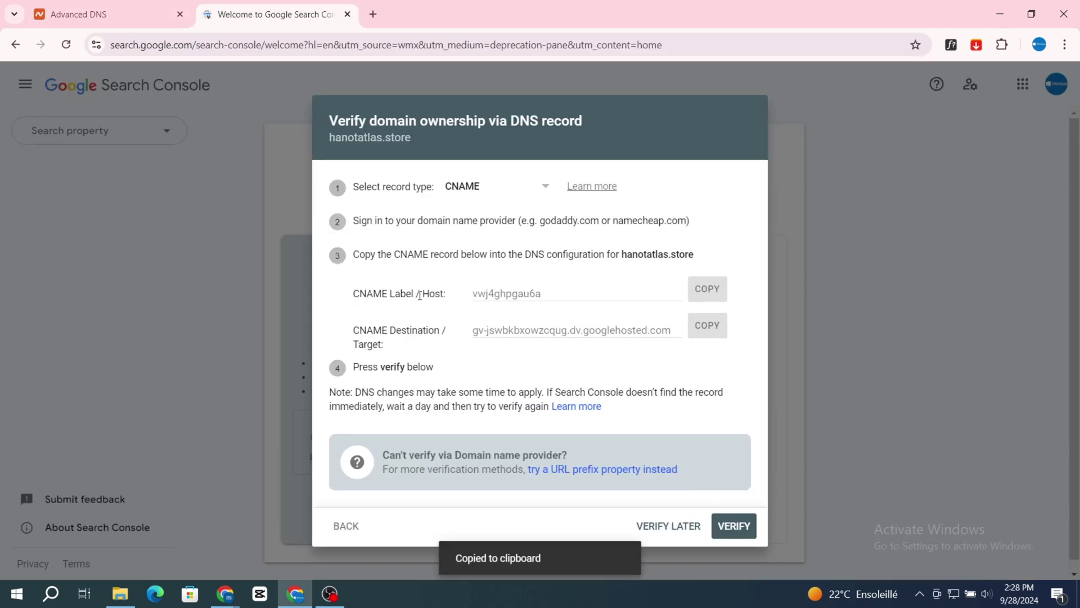
left_click(703, 299)
left_click(131, 17)
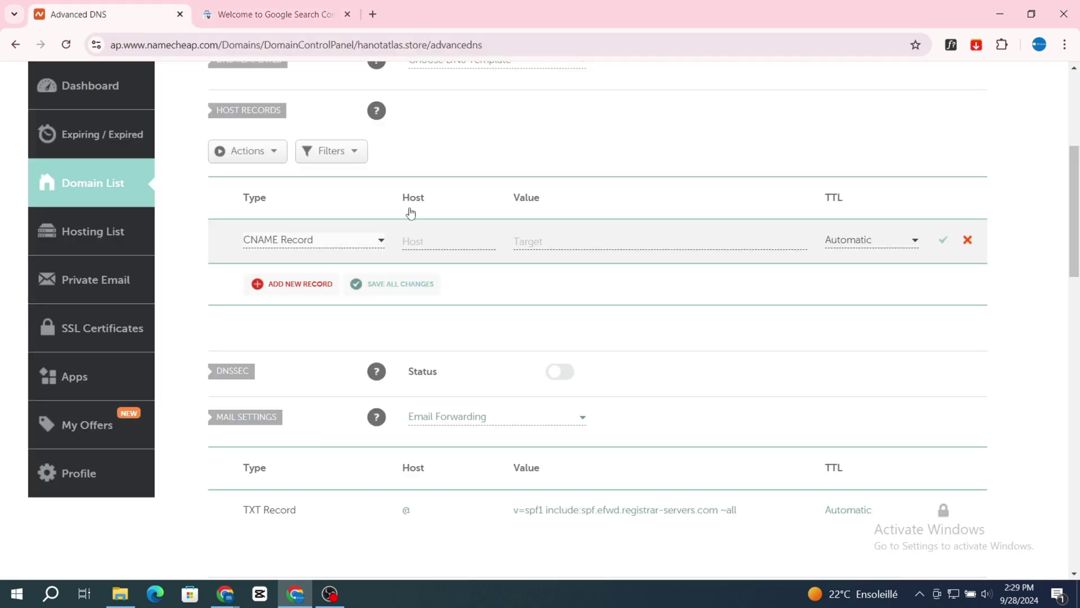
left_click(425, 243)
key("ctrl+v")
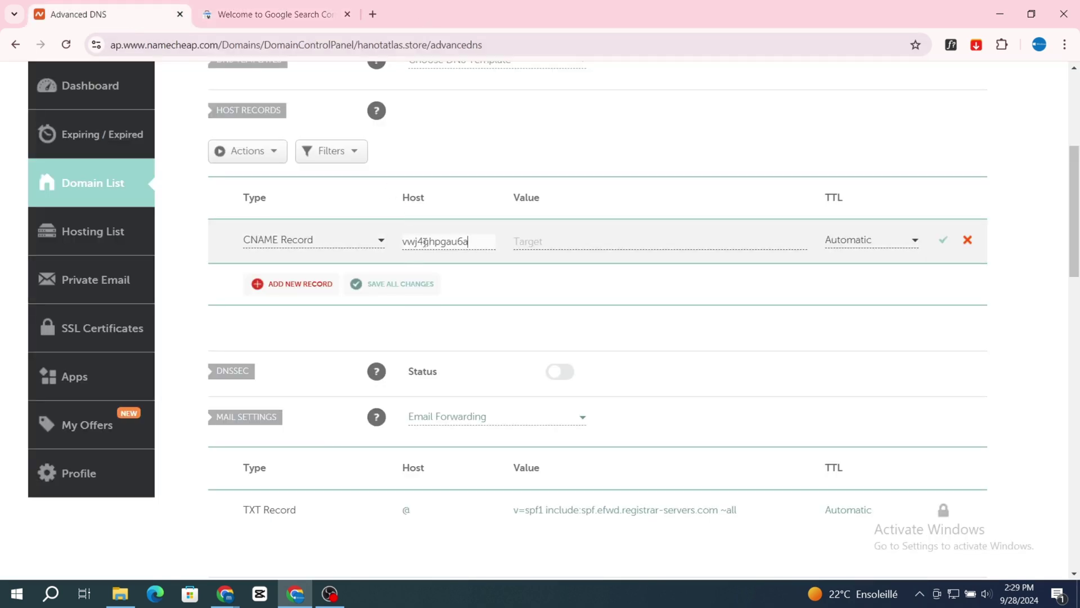
Set the record value to gv-jswbkbxowzcqug.dv.googlehosted.com and save the CNAME record.
key("ctrl+Tab")
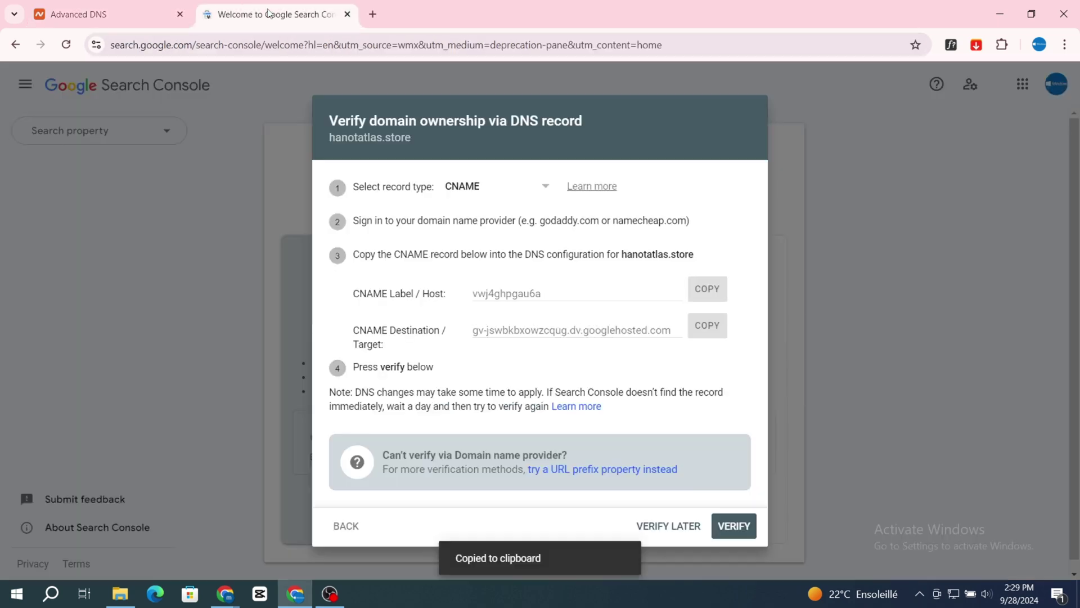
left_click(707, 327)
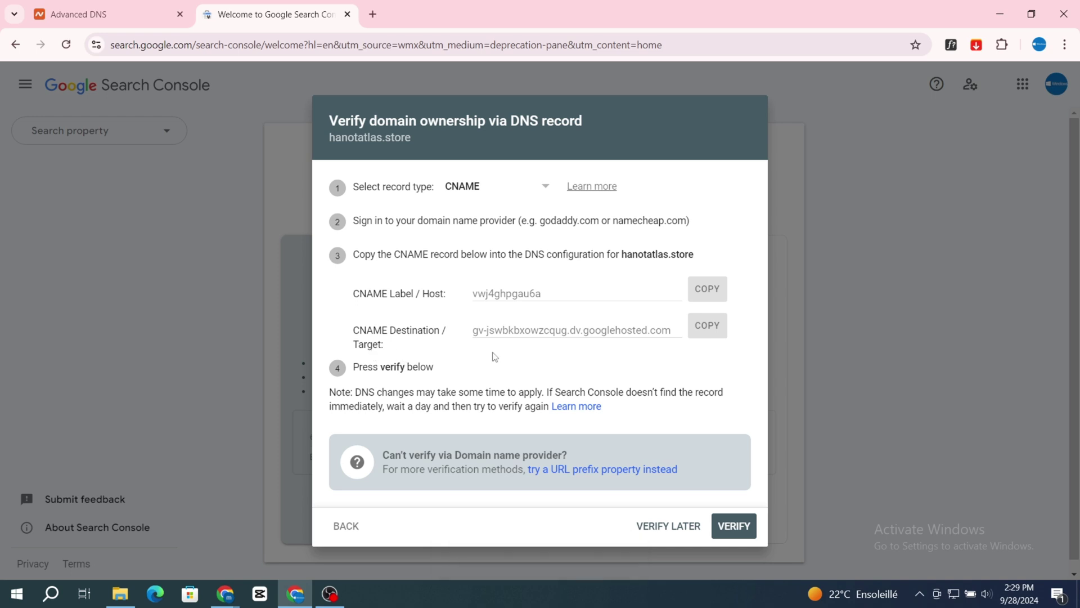
left_click(112, 12)
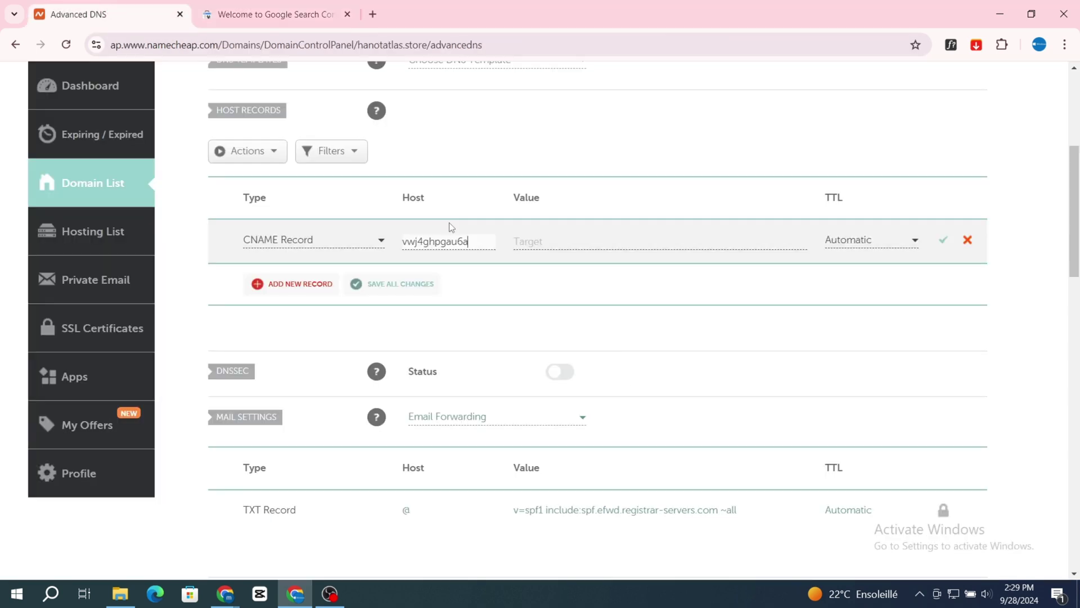
left_click(564, 241)
key("ctrl+v")
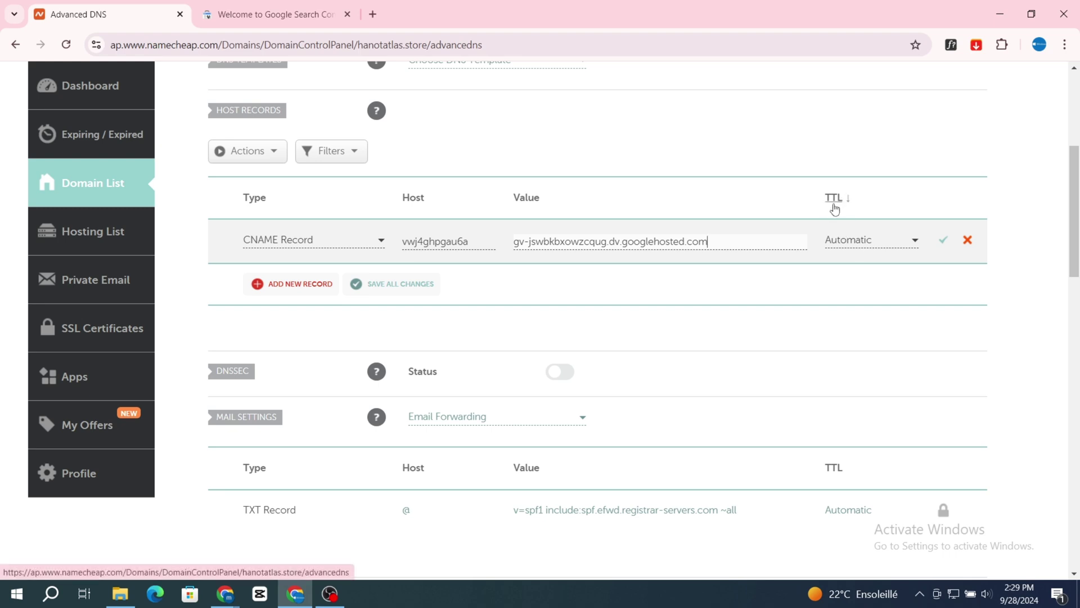
left_click(944, 242)
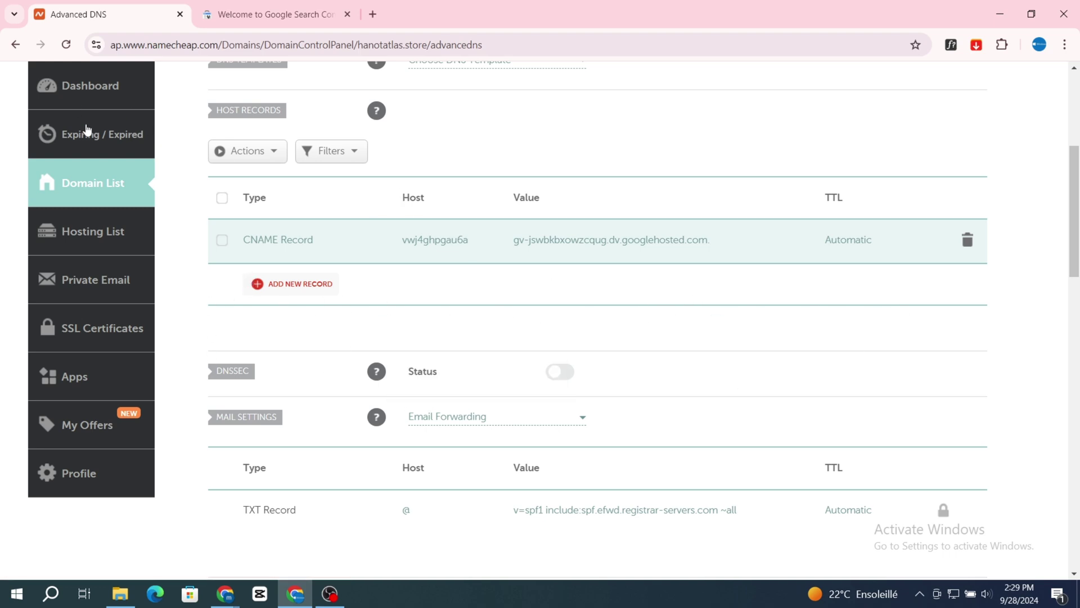
scroll(333, 246, "up", 1)
Verify hanotatlas.store, reselecting CNAME and retrying after two failures until ownership is verified.
left_click(278, 8)
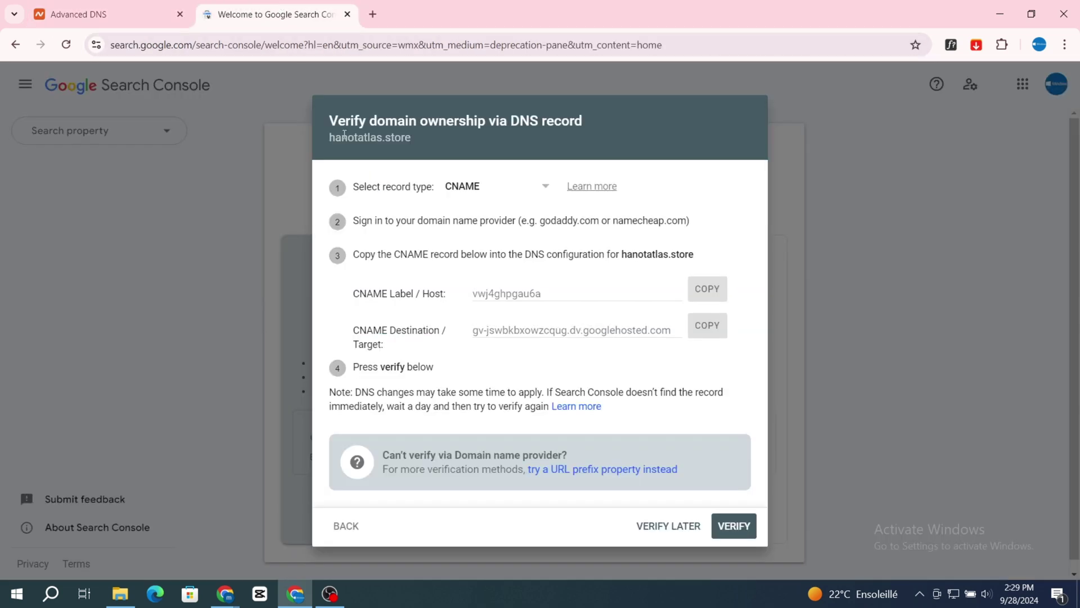
left_click(746, 527)
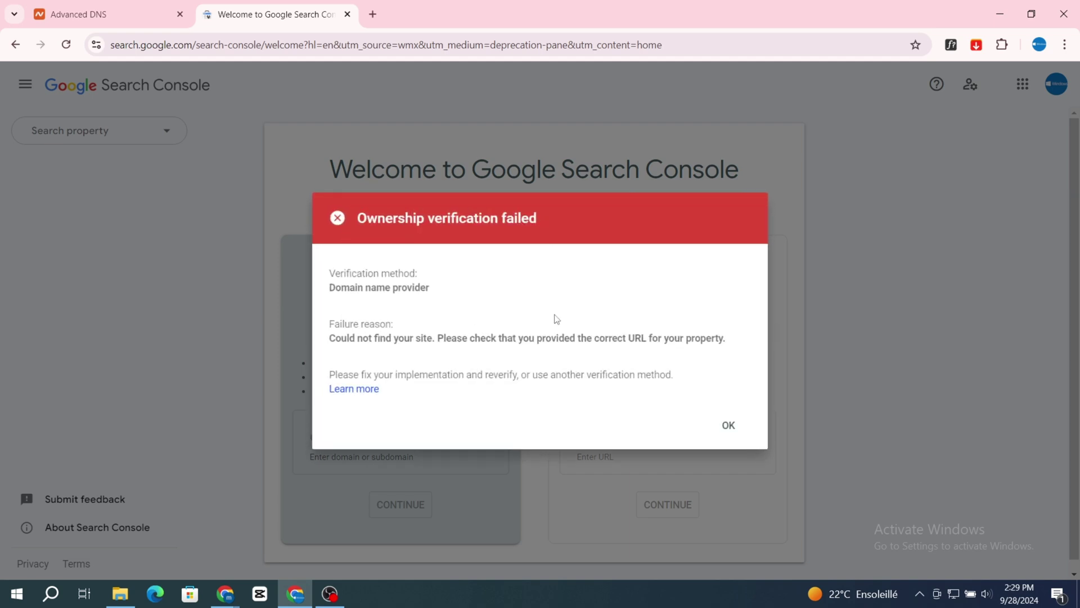
left_click(732, 429)
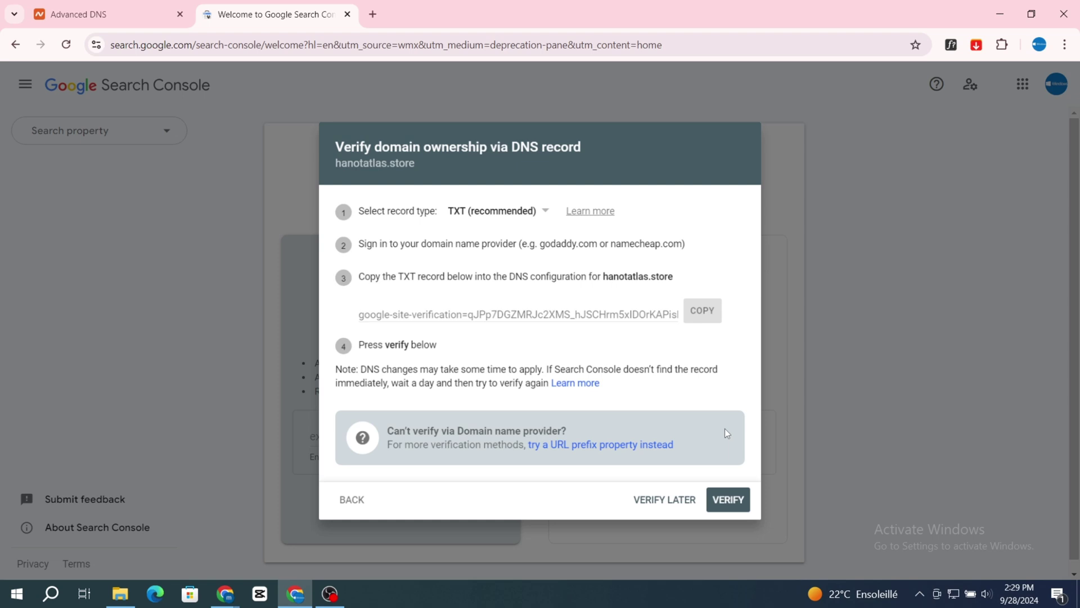
left_click(537, 210)
left_click(484, 239)
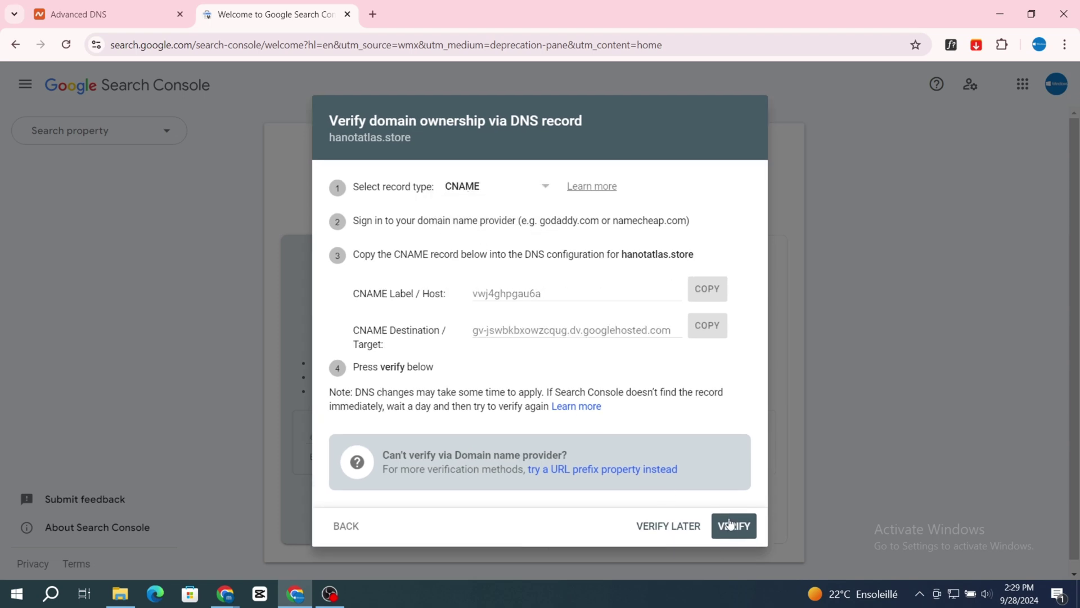
left_click(732, 526)
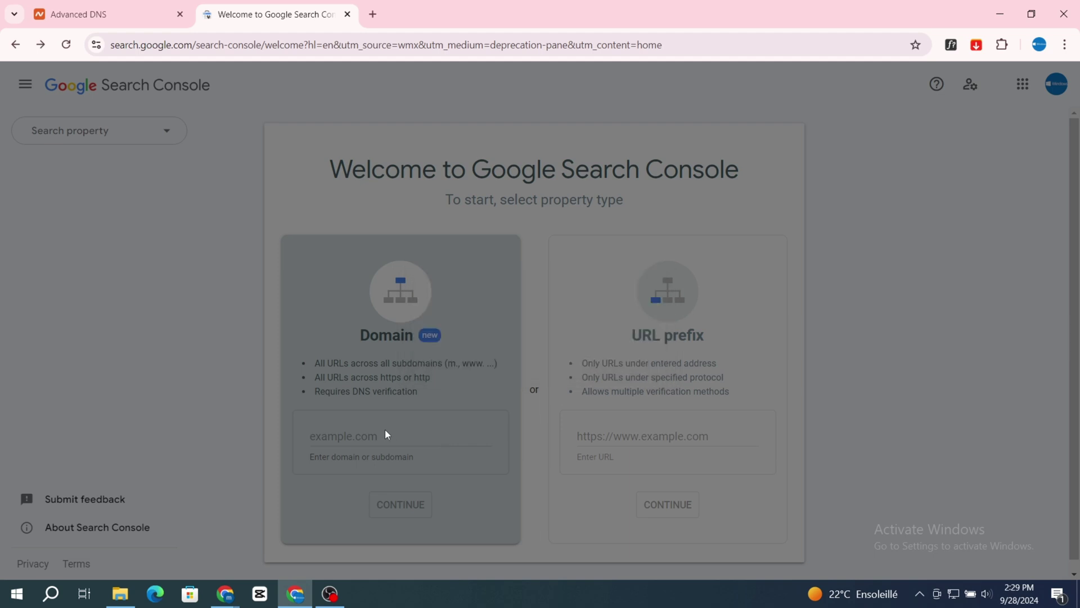
left_click(728, 426)
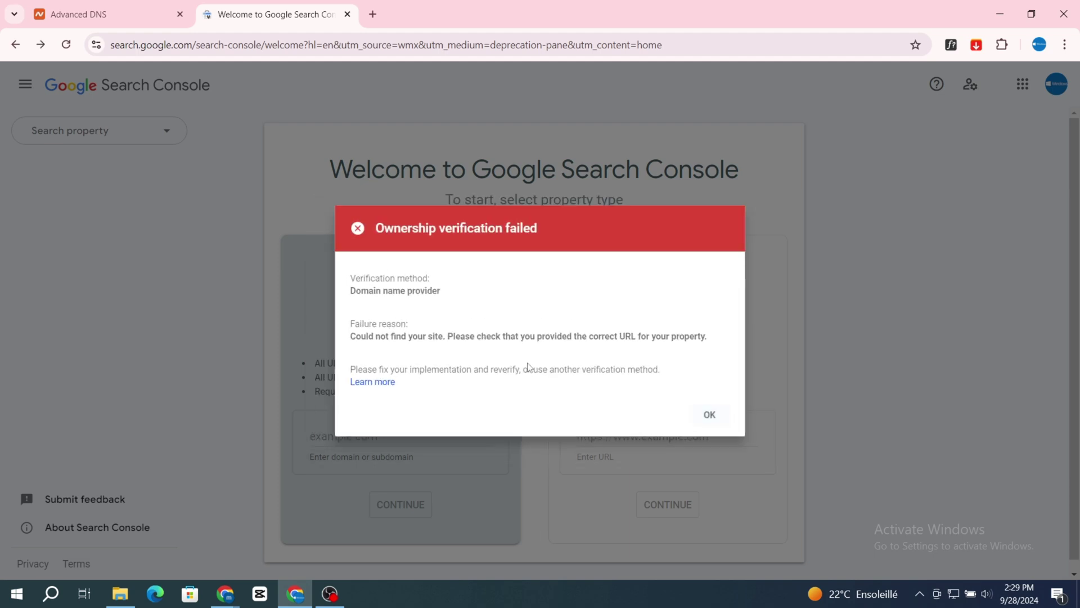
left_click(535, 209)
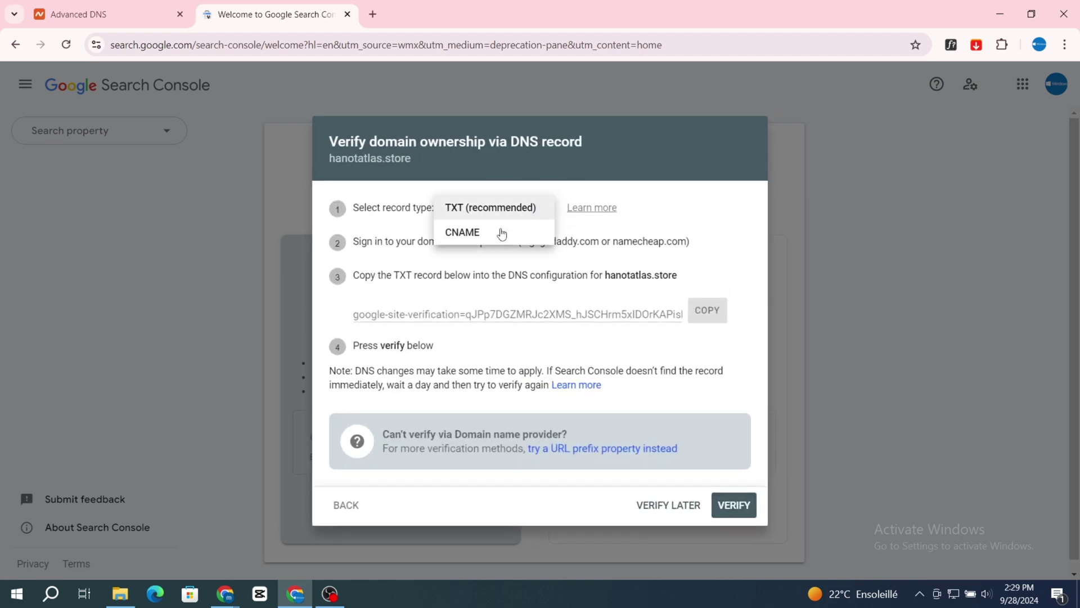
left_click(499, 232)
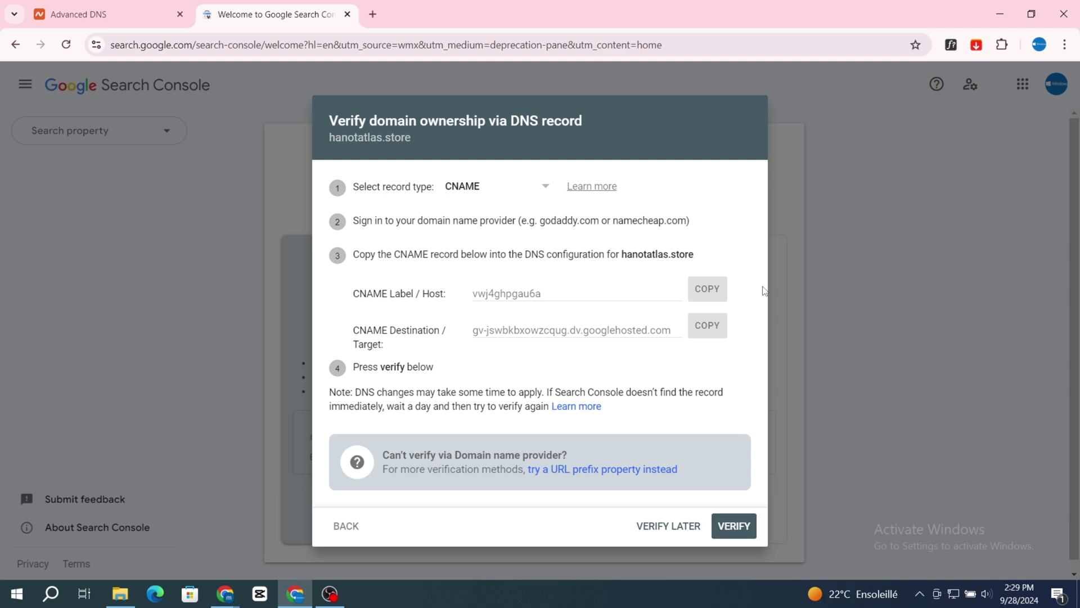
left_click(732, 528)
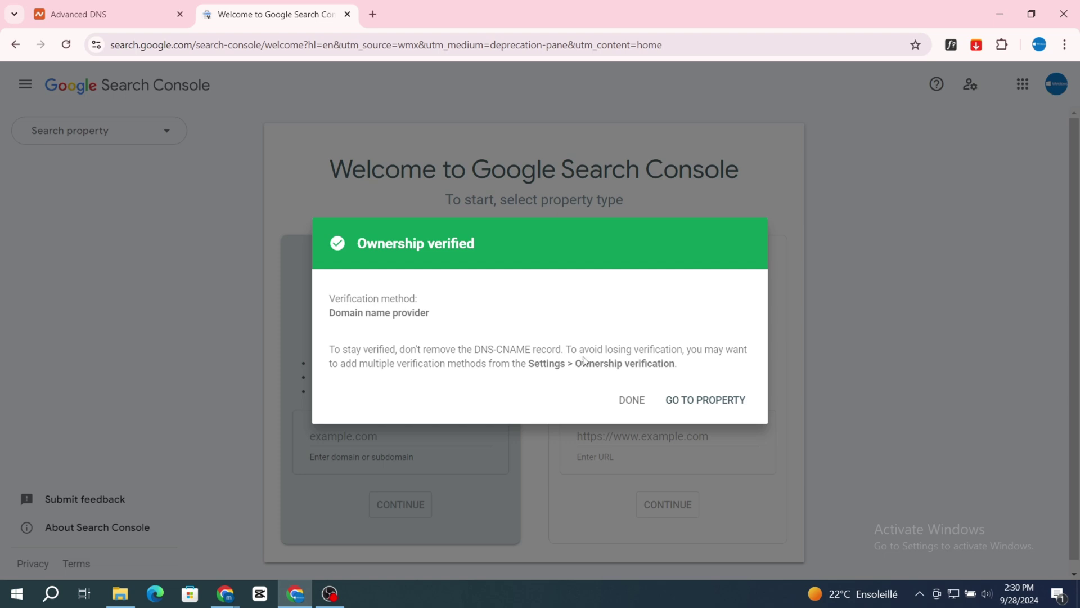
Close the ownership-verified confirmation and switch to the hanotatlas.store property's Overview.
left_click(633, 400)
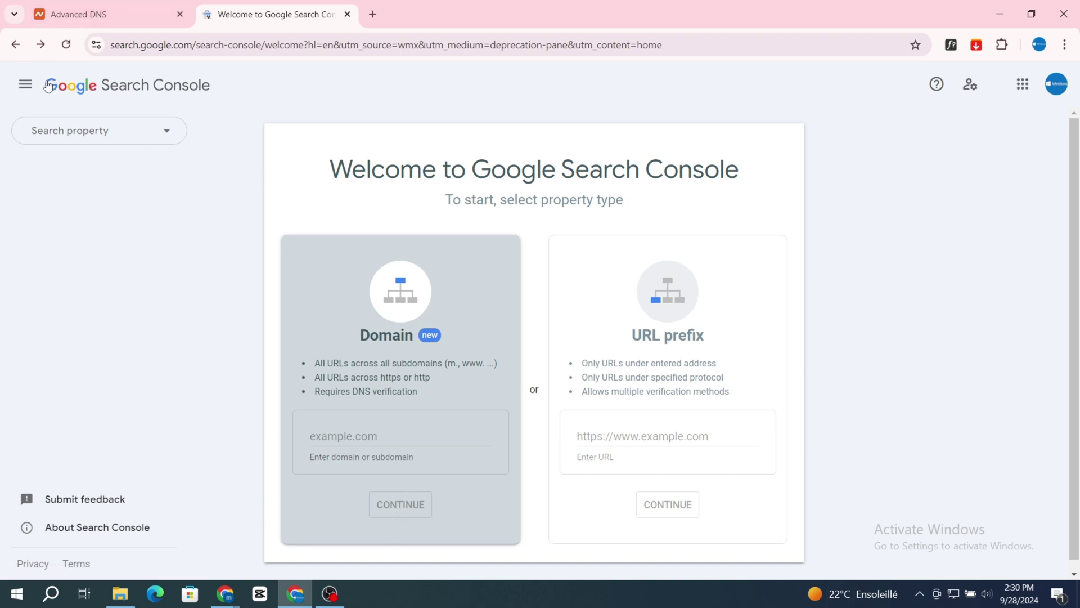
left_click(27, 87)
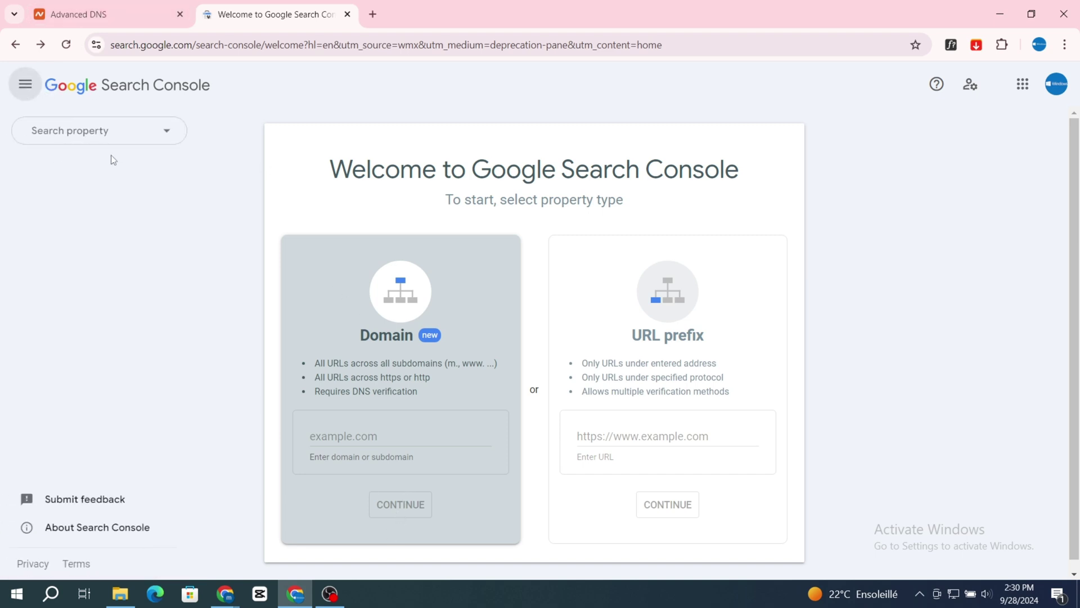
left_click(107, 138)
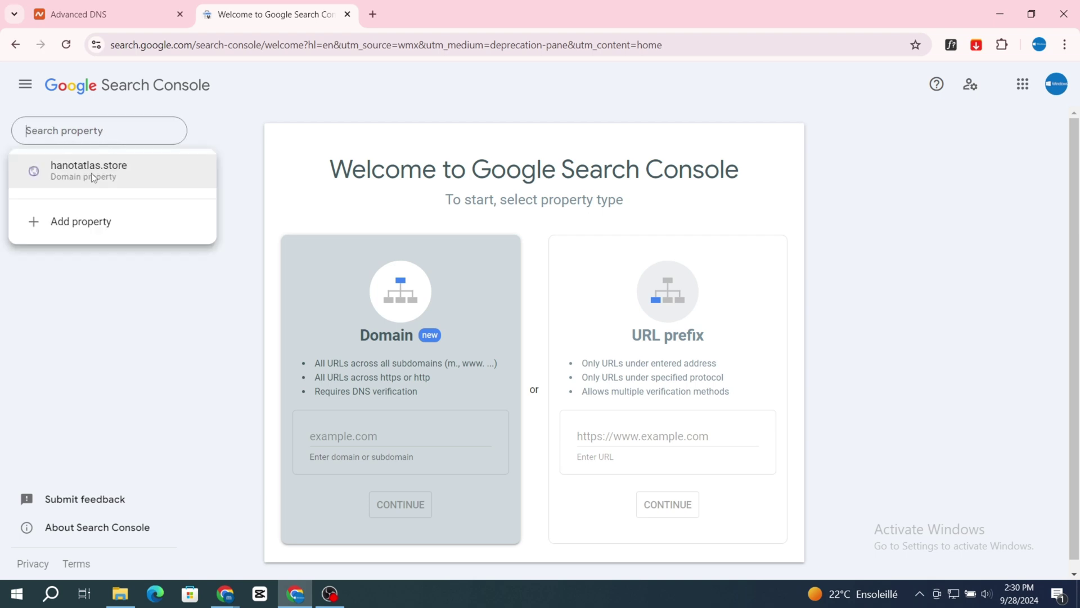
left_click(89, 171)
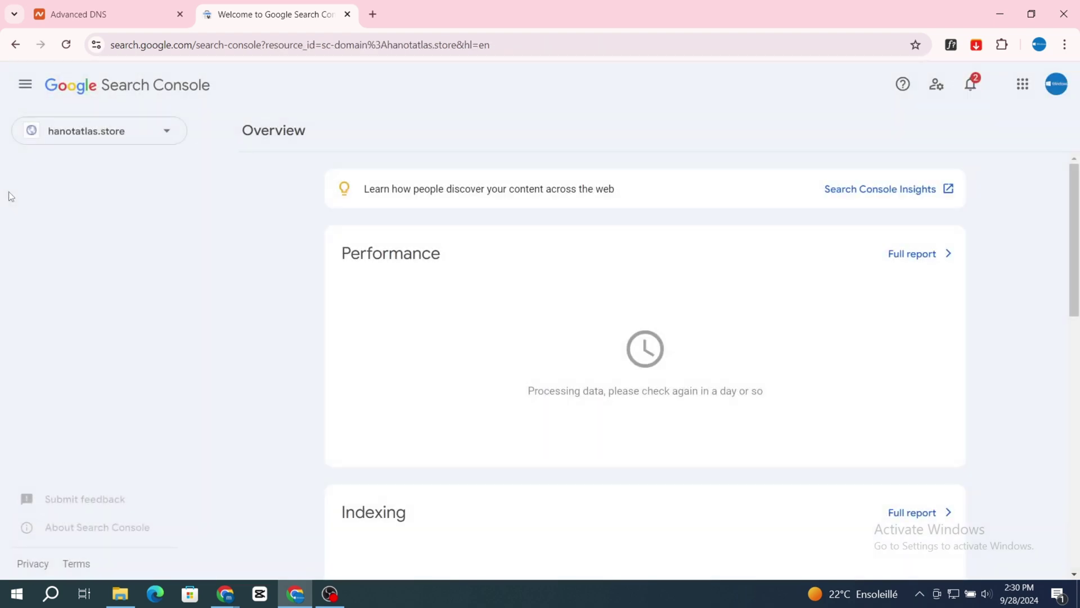